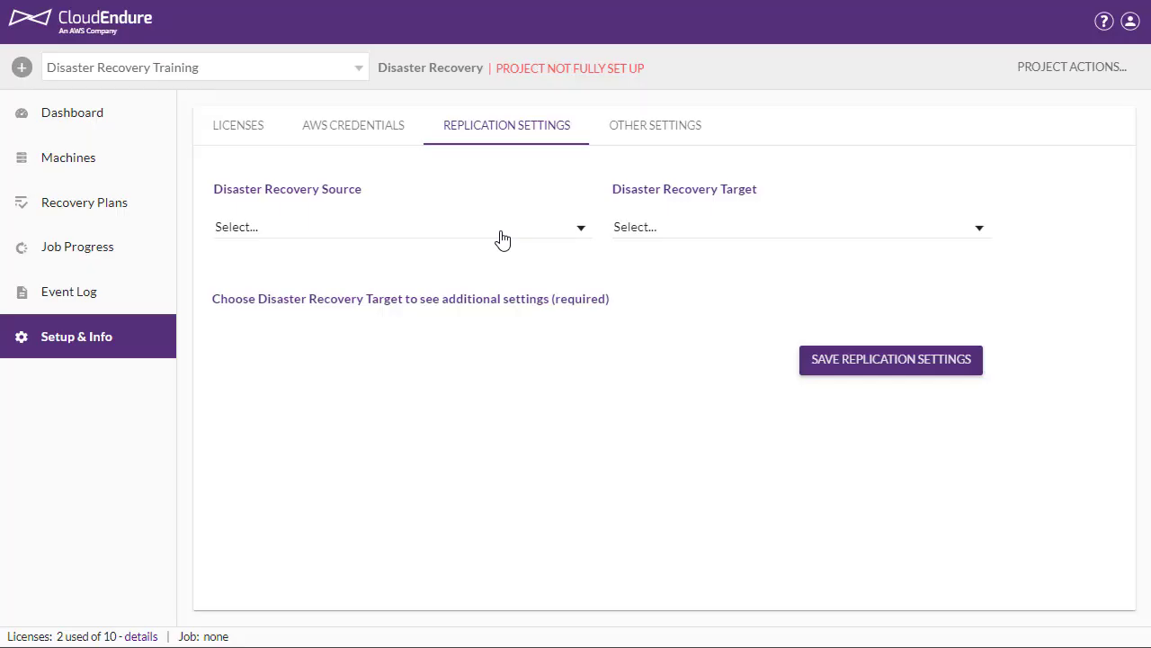
Look through the available Disaster Recovery Source options, from Other Infrastructure to the AWS regions
{"action": "left_click", "coordinate": [502, 236]}
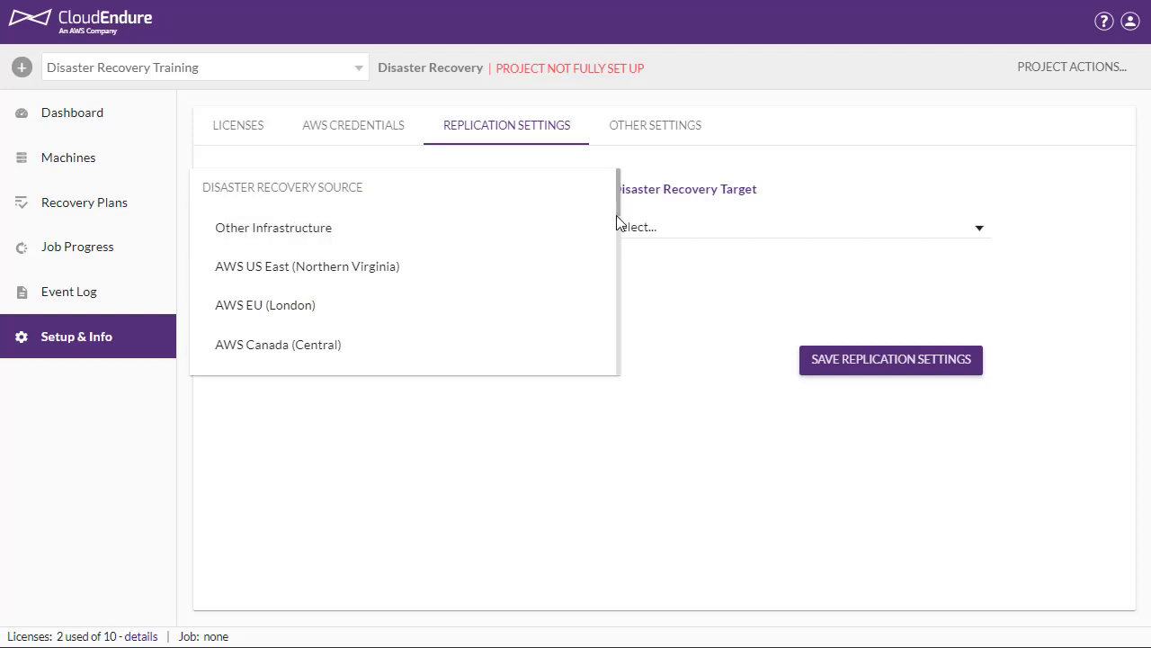
{"action": "scroll", "coordinate": [607, 267], "scroll_direction": "down", "scroll_amount": 5}
{"action": "scroll", "coordinate": [597, 359], "scroll_direction": "down", "scroll_amount": 4}
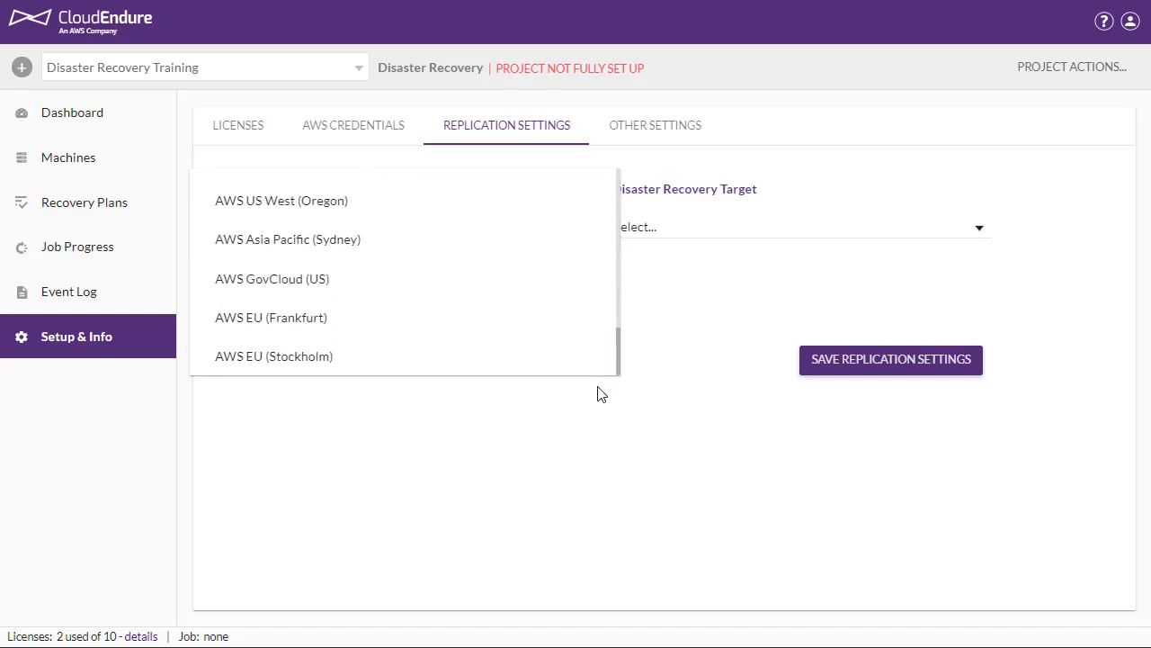
{"action": "left_click_drag", "start_coordinate": [618, 355], "coordinate": [611, 237]}
{"action": "left_click", "coordinate": [494, 233]}
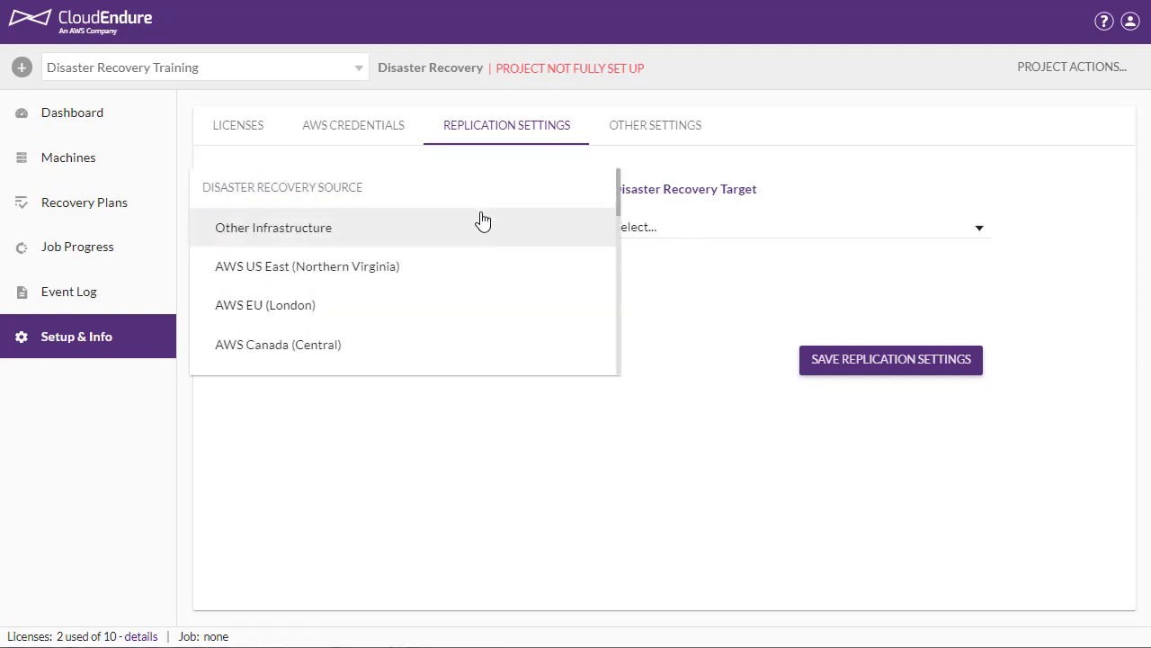
{"action": "left_click", "coordinate": [432, 238]}
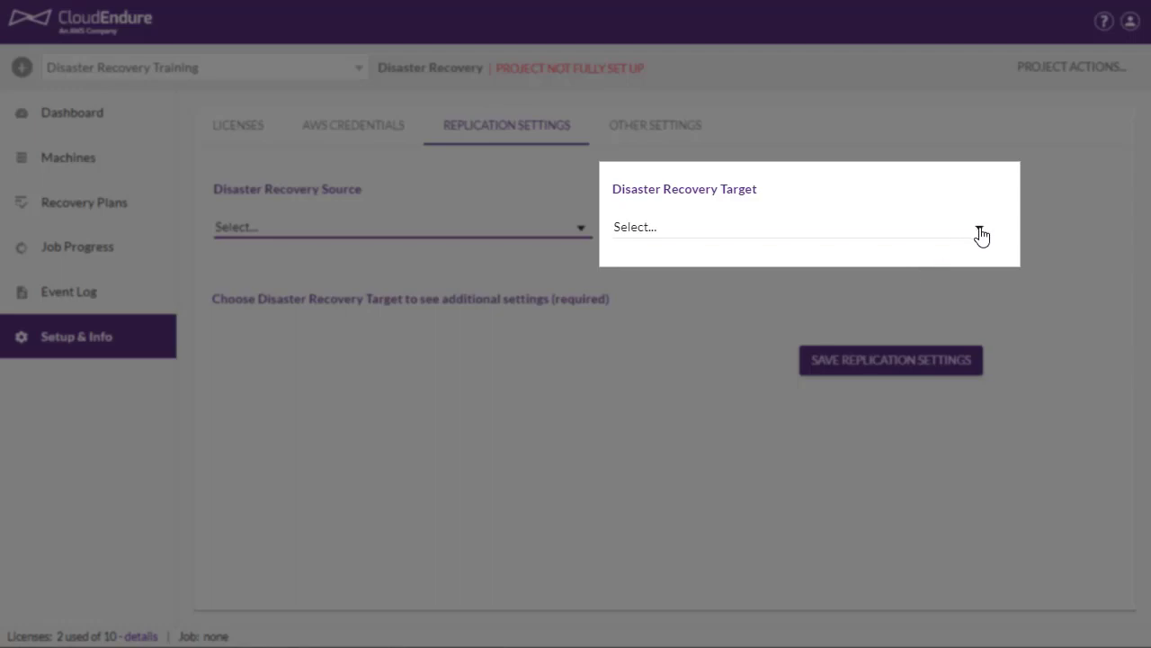
Look through the AWS regions offered as Disaster Recovery Target without choosing one
{"action": "left_click", "coordinate": [981, 236]}
{"action": "scroll", "coordinate": [908, 285], "scroll_direction": "down", "scroll_amount": 2}
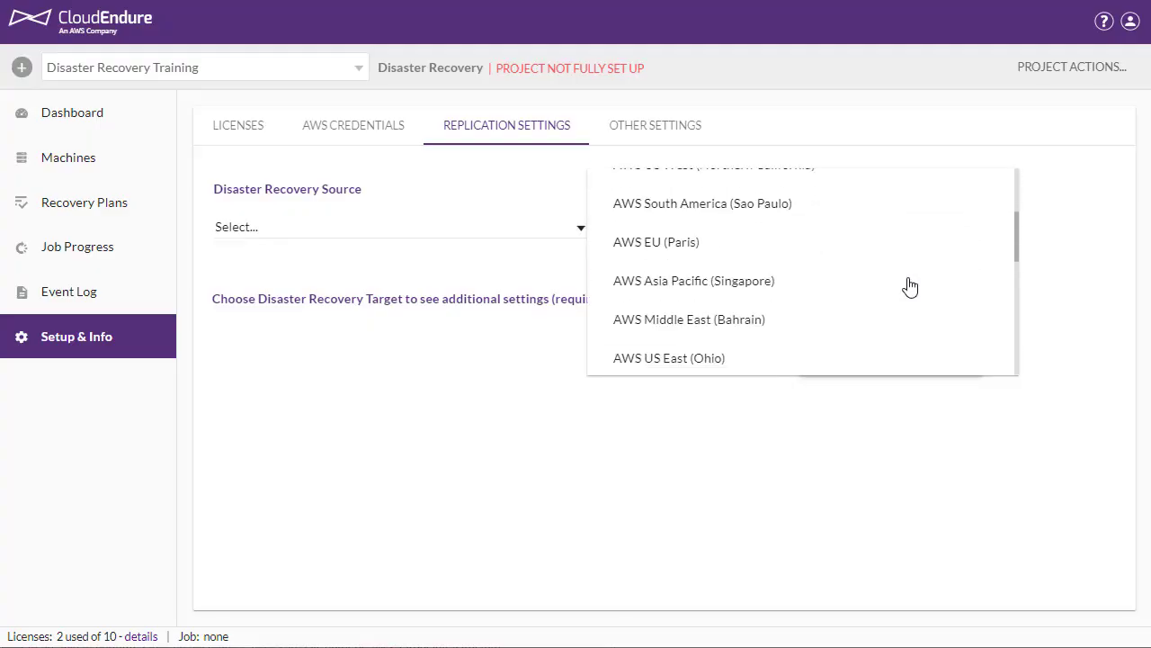
{"action": "scroll", "coordinate": [911, 286], "scroll_direction": "down", "scroll_amount": 1}
{"action": "scroll", "coordinate": [911, 286], "scroll_direction": "down", "scroll_amount": 2}
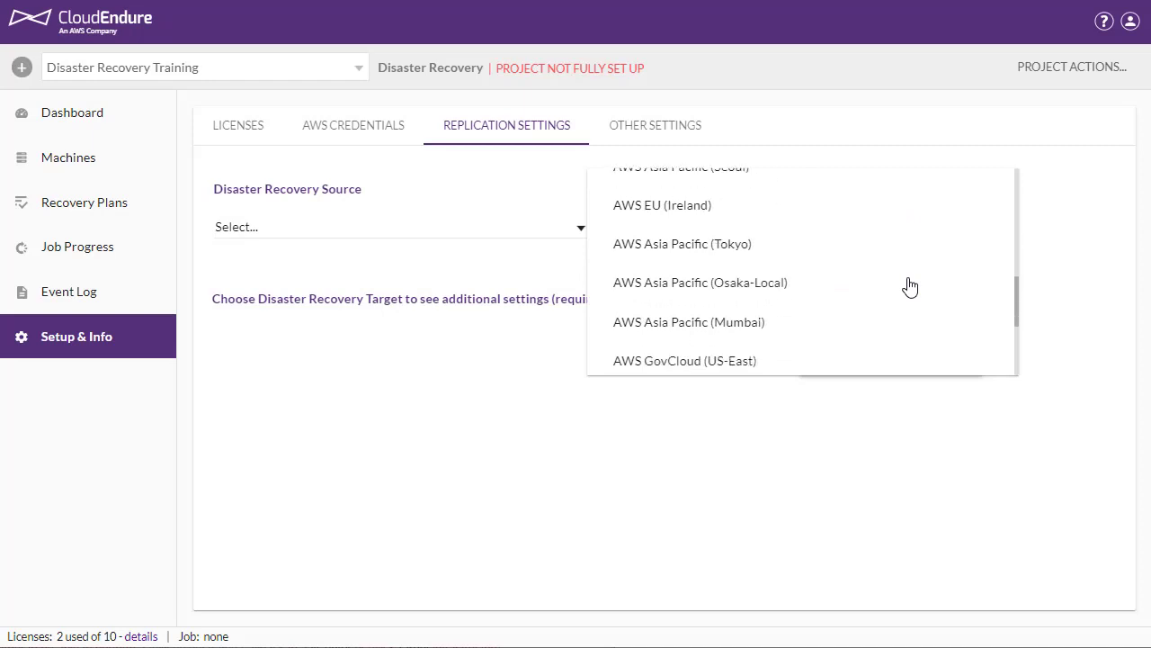
{"action": "key", "text": "Escape"}
Set the Disaster Recovery Source to Other Infrastructure and the Disaster Recovery Target to AWS EU (Ireland)
{"action": "left_click", "coordinate": [586, 234]}
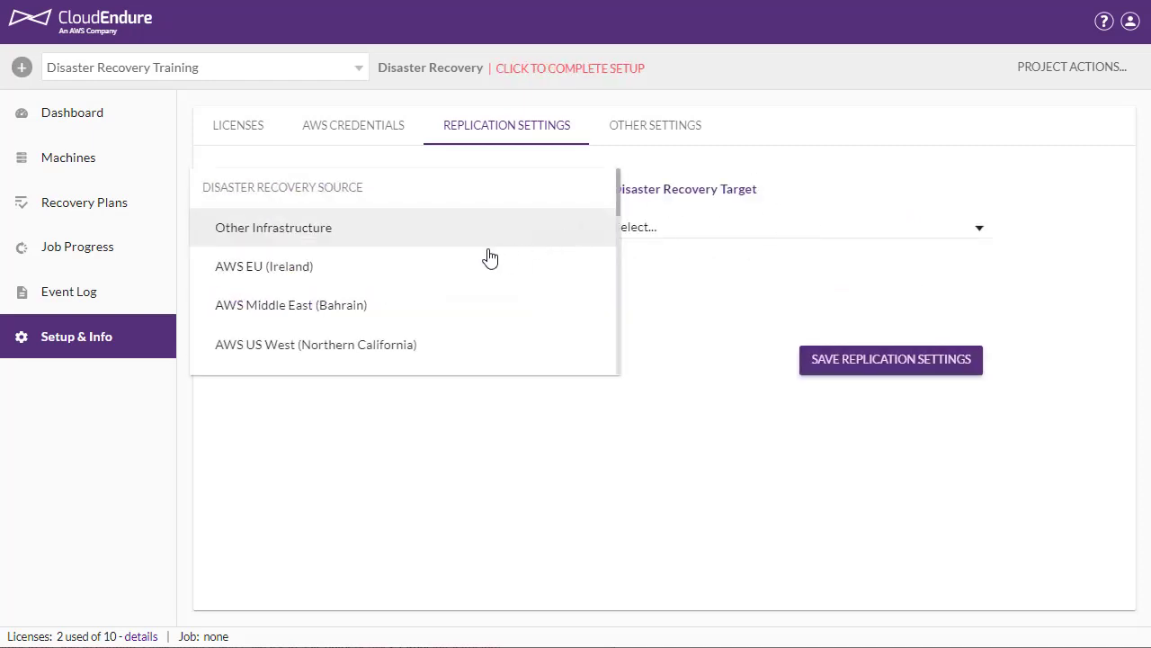
{"action": "left_click", "coordinate": [465, 238]}
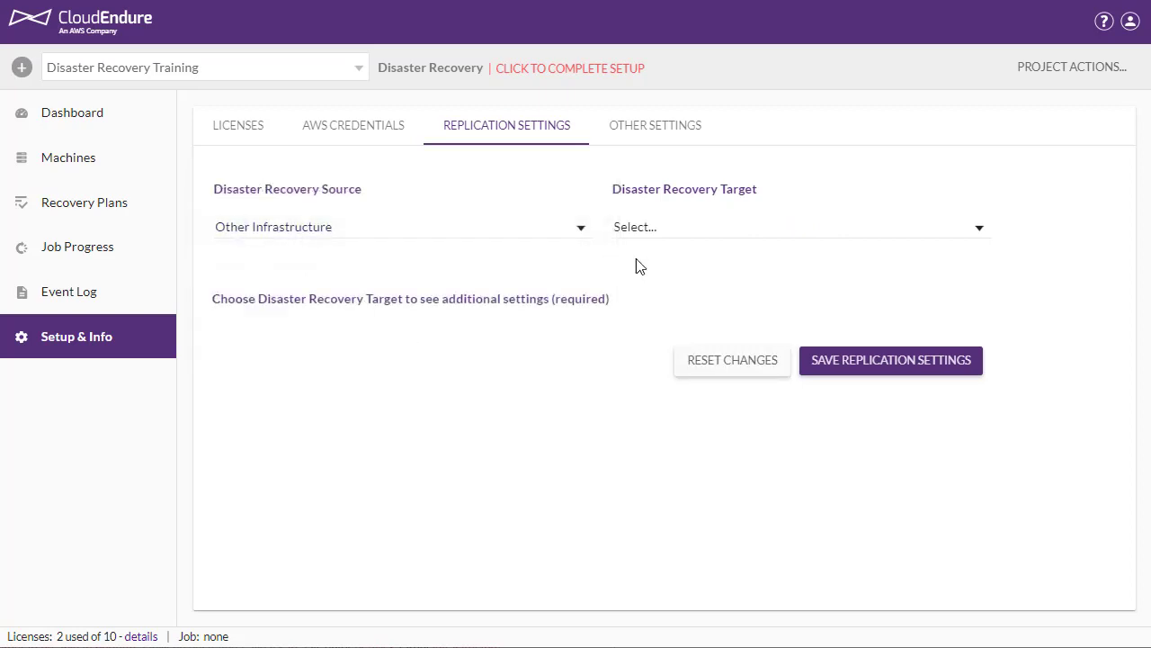
{"action": "left_click", "coordinate": [980, 232]}
{"action": "left_click", "coordinate": [795, 239]}
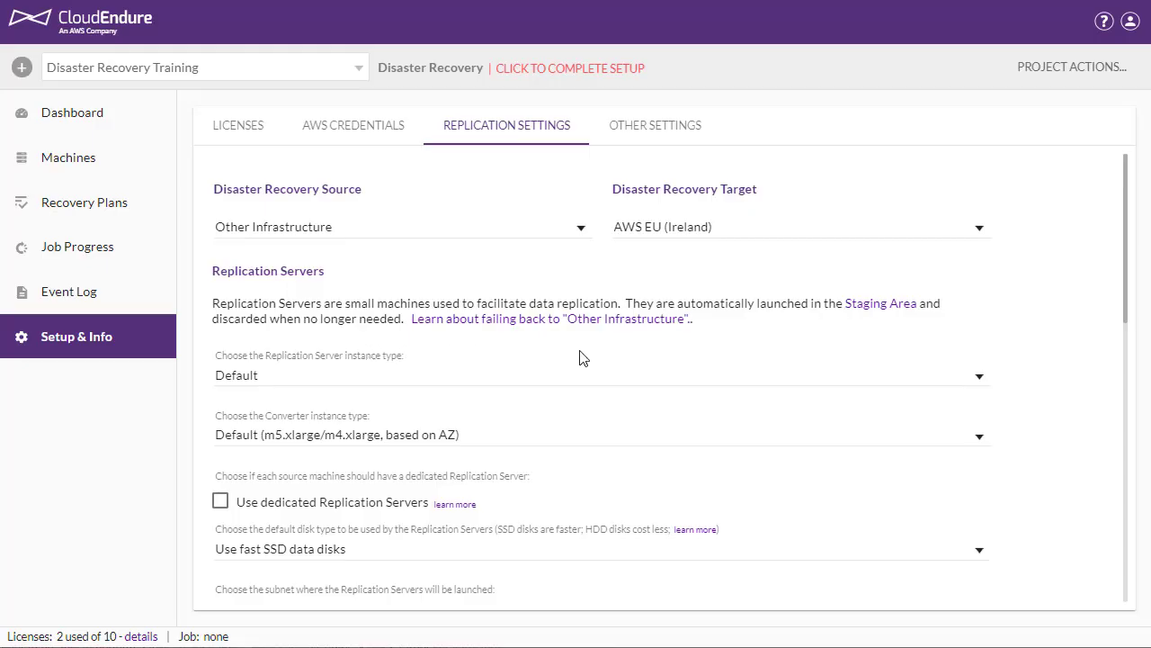
Check the instance types offered for the Replication Server and the Converter, keeping both on Default
{"action": "left_click", "coordinate": [980, 385]}
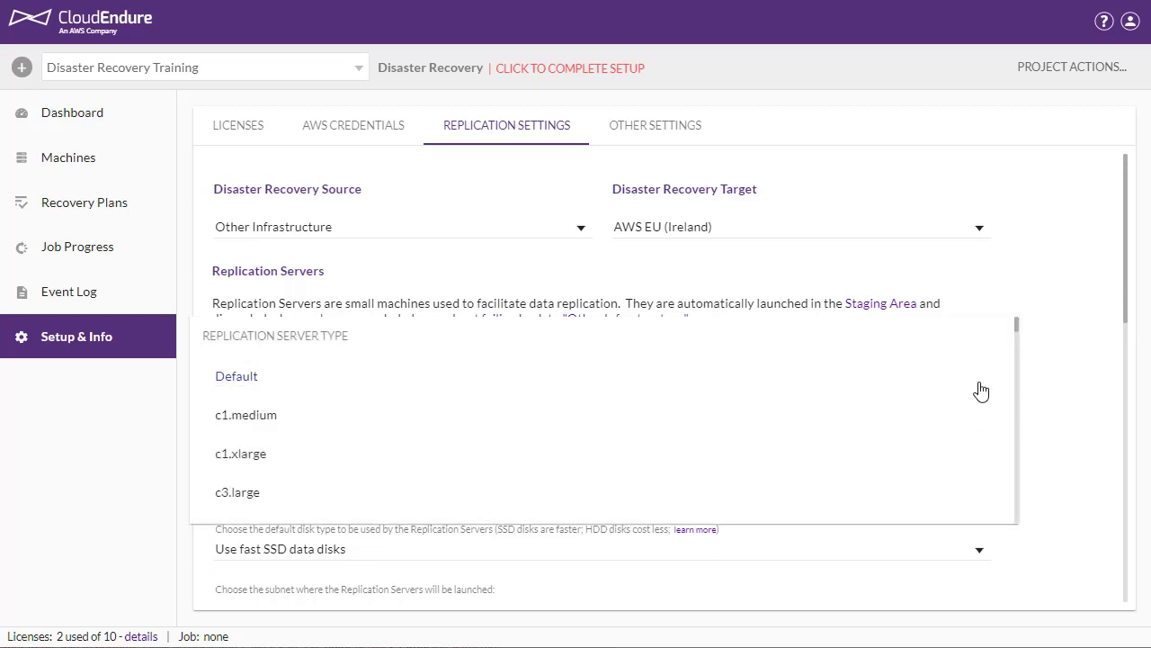
{"action": "left_click", "coordinate": [981, 391]}
{"action": "scroll", "coordinate": [966, 415], "scroll_direction": "down", "scroll_amount": 1}
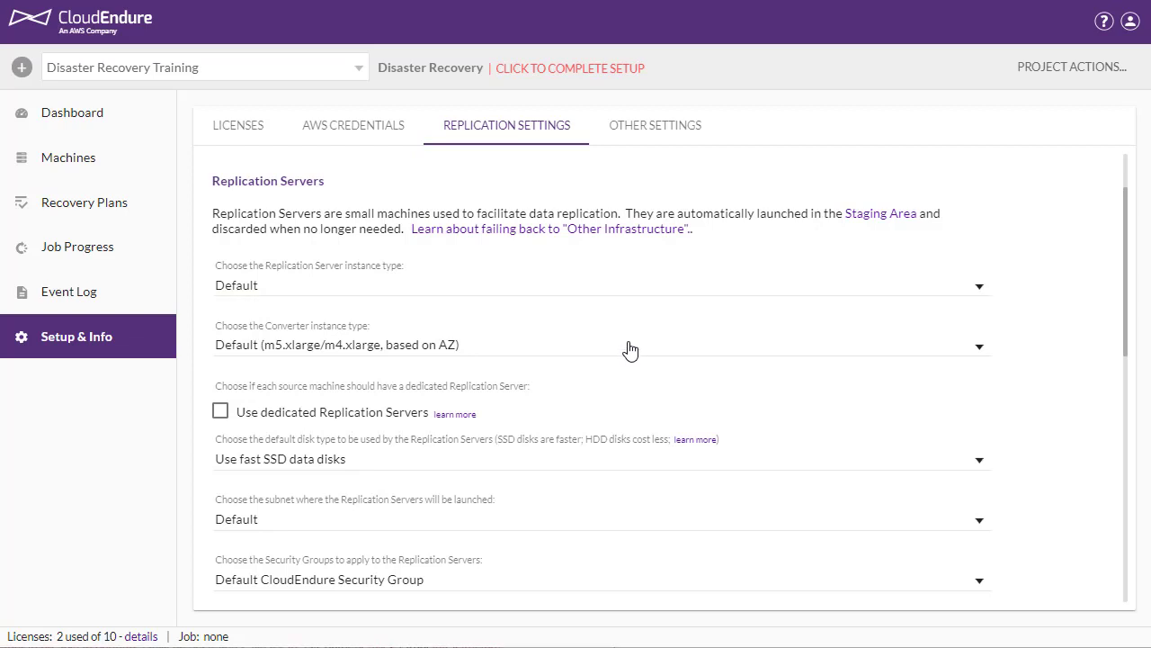
{"action": "left_click", "coordinate": [628, 355]}
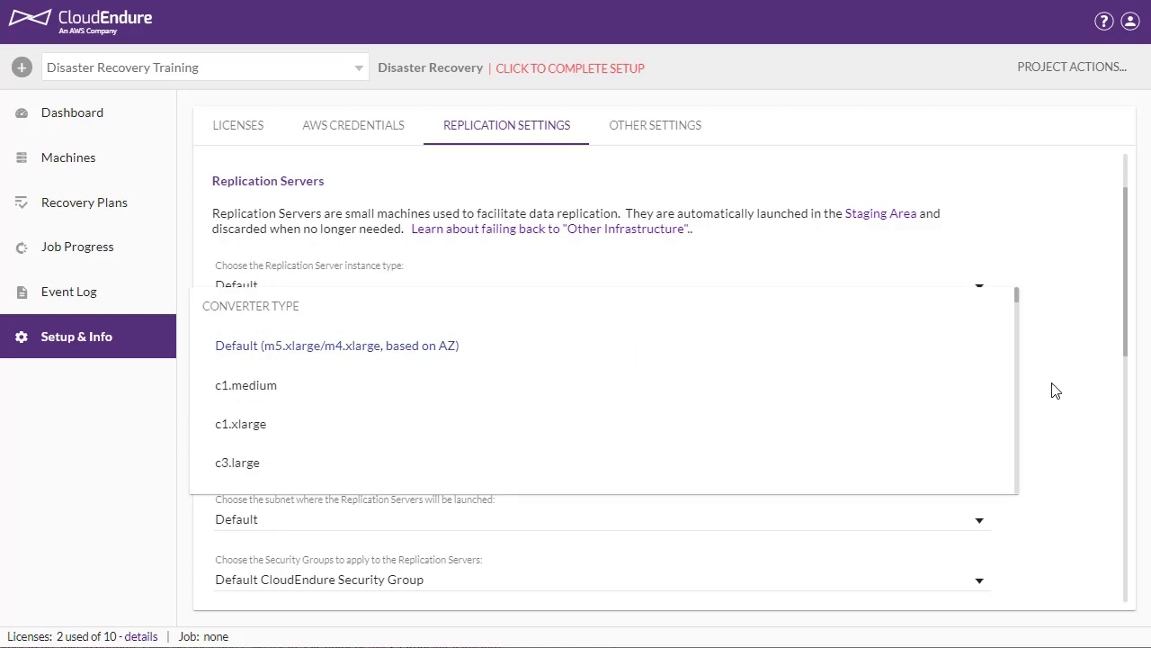
{"action": "left_click", "coordinate": [999, 403]}
Set the Replication Servers' default disk type to slower, low cost standard data disks, leaving dedicated Replication Servers off
{"action": "scroll", "coordinate": [999, 403], "scroll_direction": "down", "scroll_amount": 1}
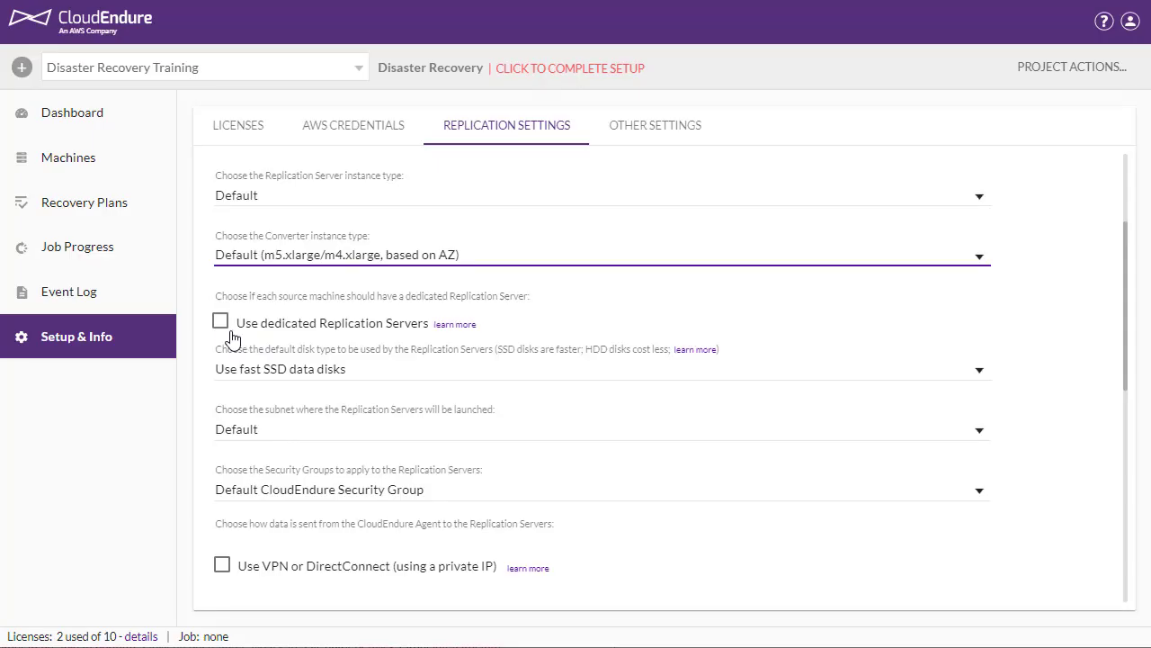
{"action": "left_click", "coordinate": [220, 324]}
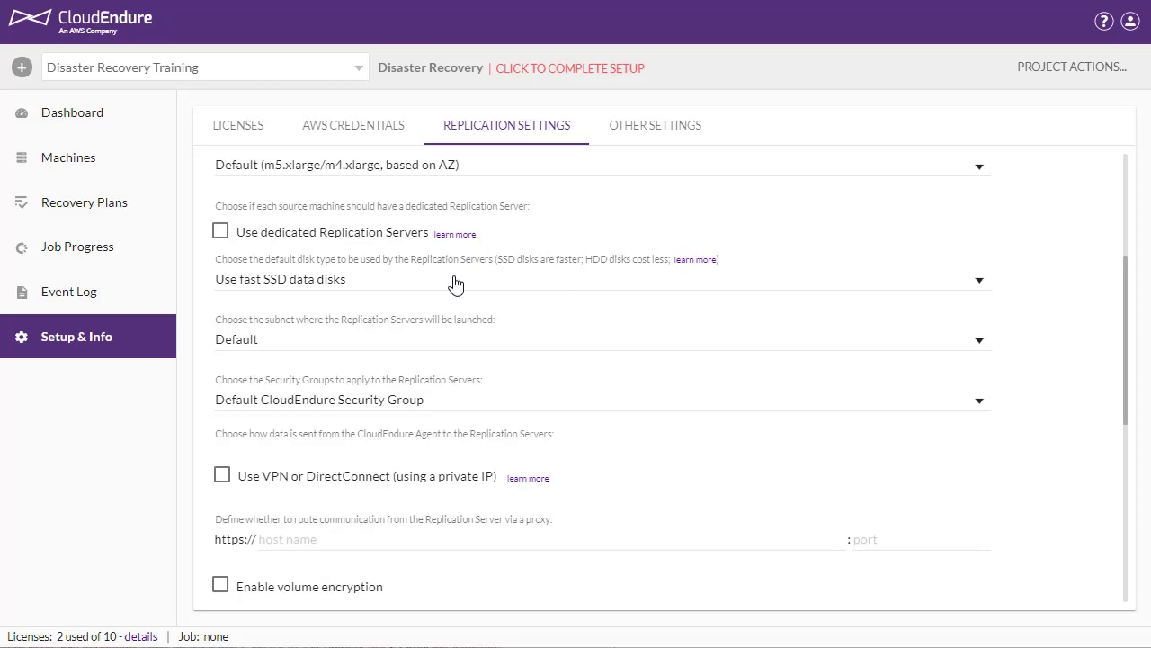
{"action": "left_click", "coordinate": [900, 289]}
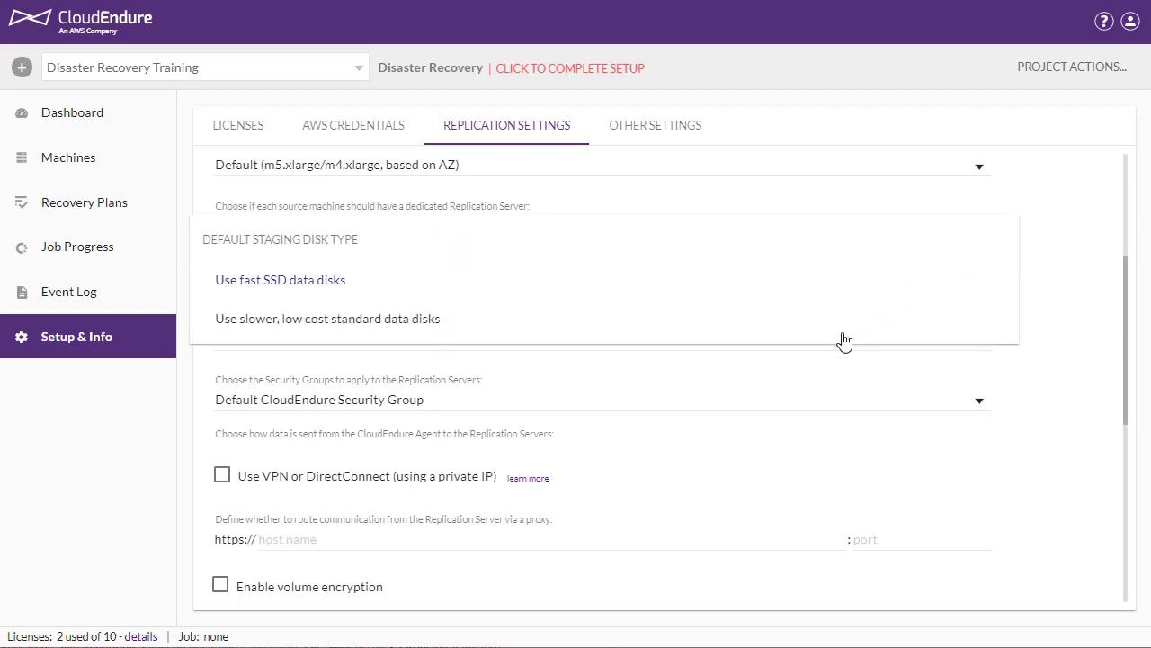
{"action": "left_click", "coordinate": [405, 331]}
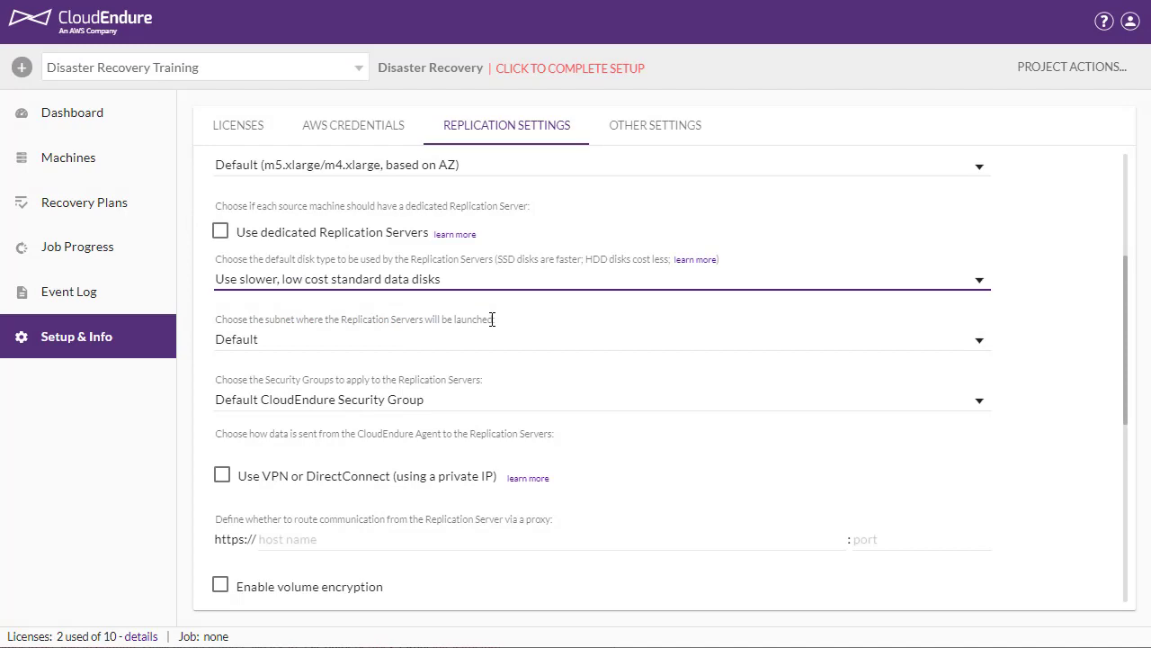
Check the subnet and Security Group choices for the Replication Servers, keeping both defaults
{"action": "scroll", "coordinate": [492, 319], "scroll_direction": "down", "scroll_amount": 1}
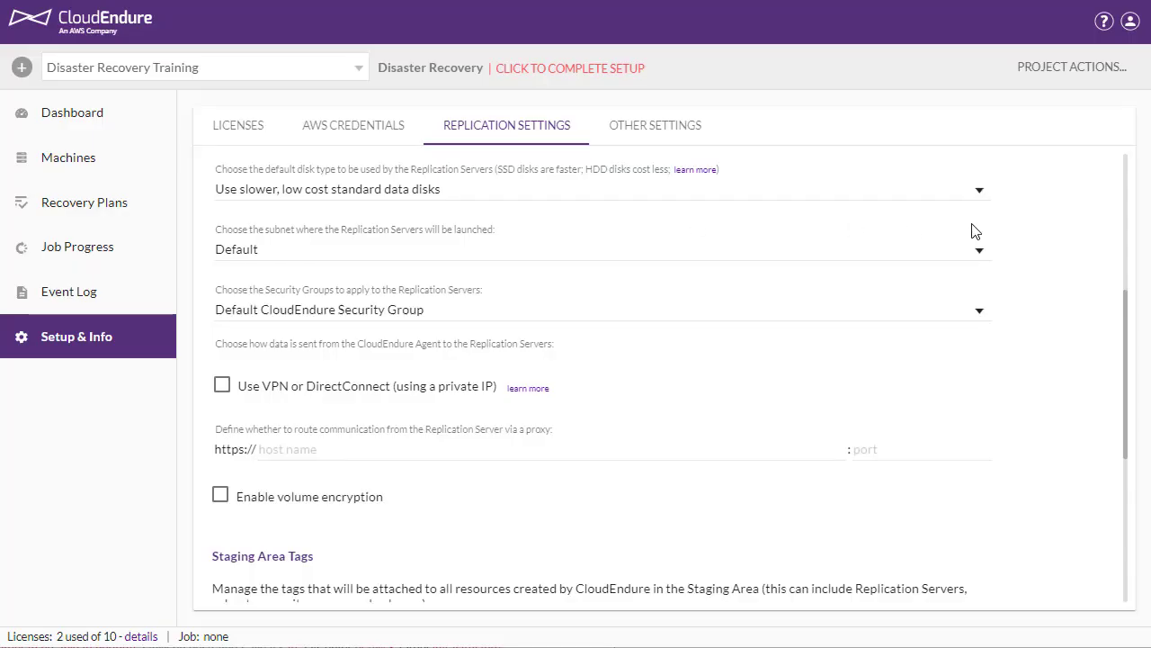
{"action": "left_click", "coordinate": [980, 255]}
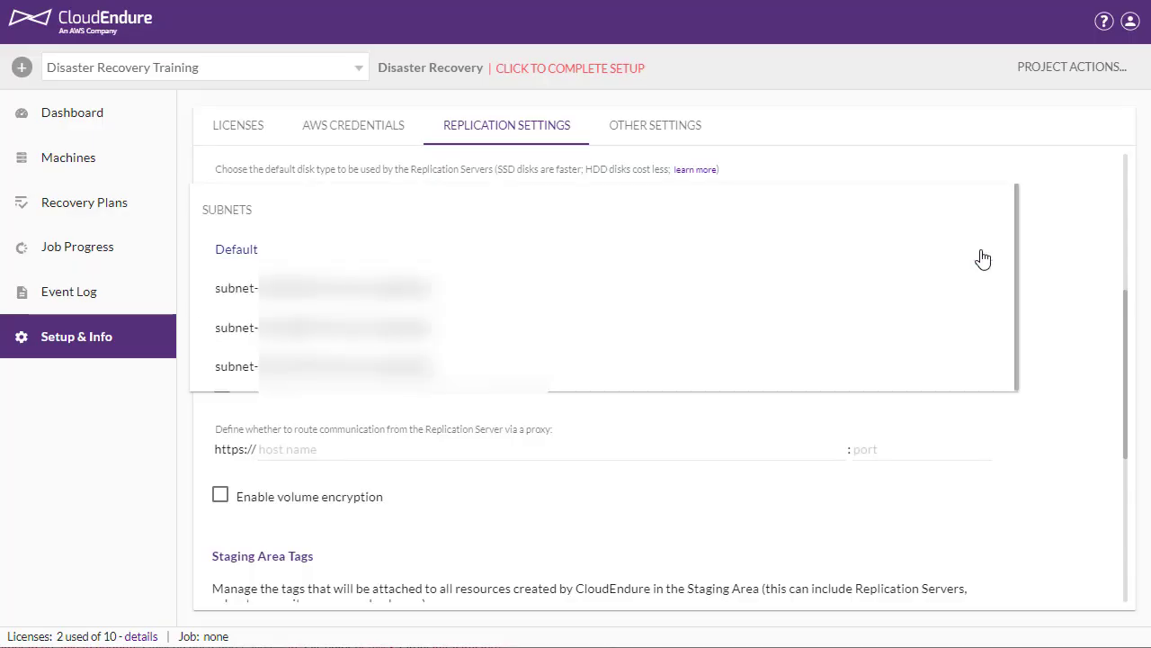
{"action": "left_click", "coordinate": [1052, 249]}
{"action": "scroll", "coordinate": [1053, 248], "scroll_direction": "down", "scroll_amount": 1}
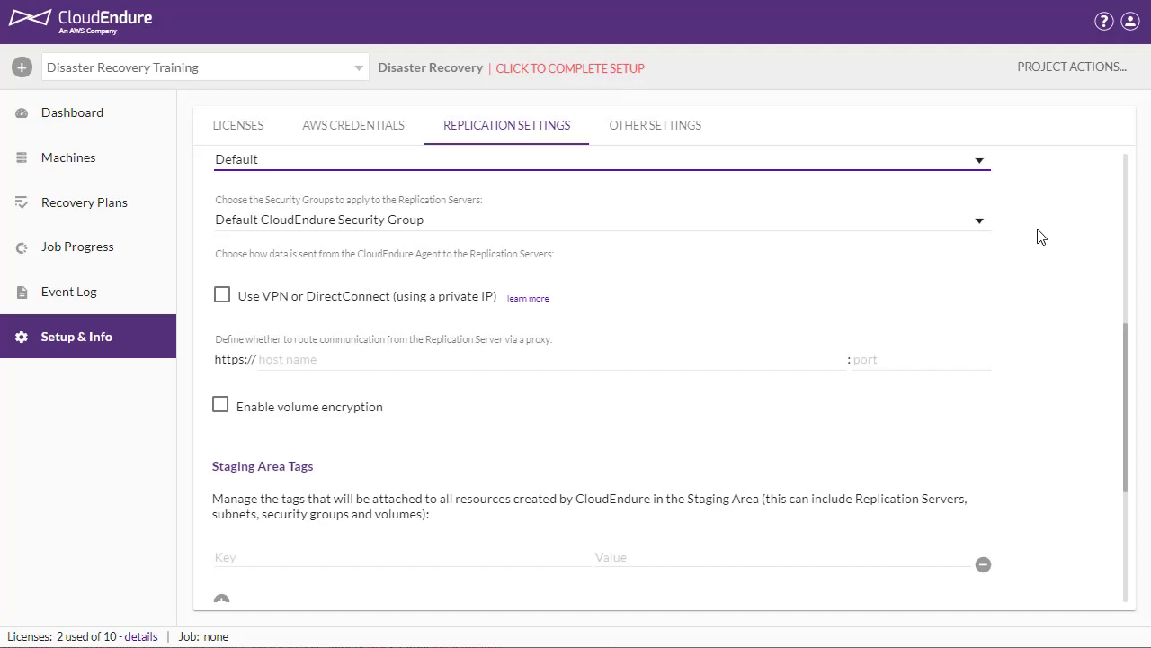
{"action": "left_click", "coordinate": [965, 224]}
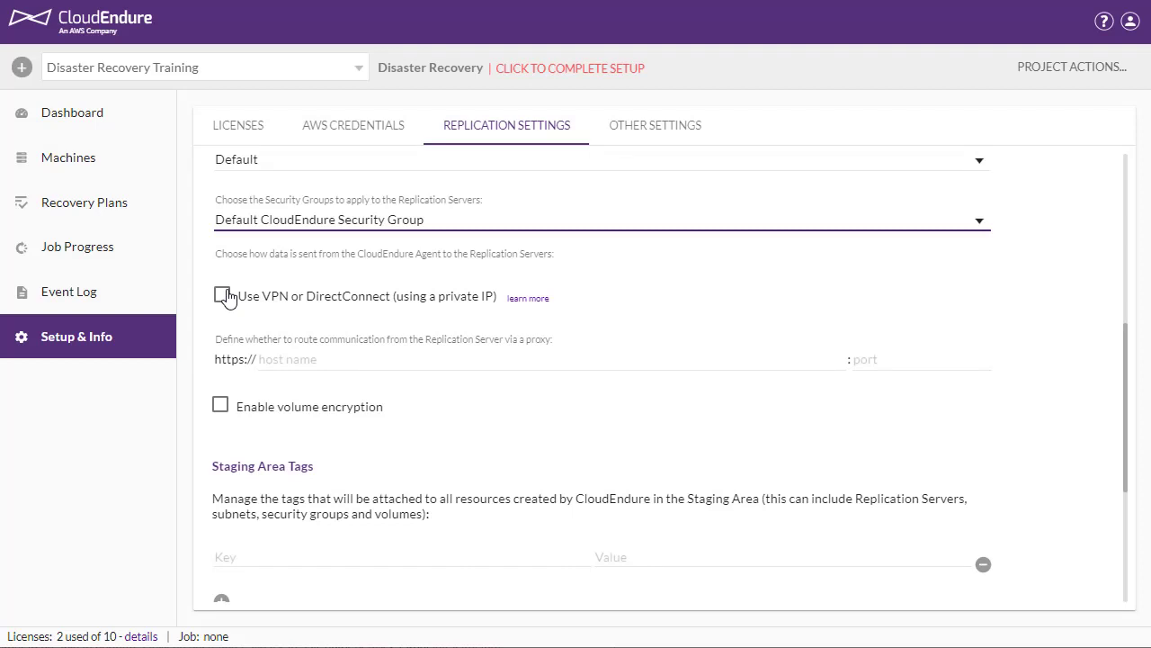
Try using VPN or DirectConnect with the public IP disabled, and turn the VPN option back off
{"action": "left_click", "coordinate": [224, 296]}
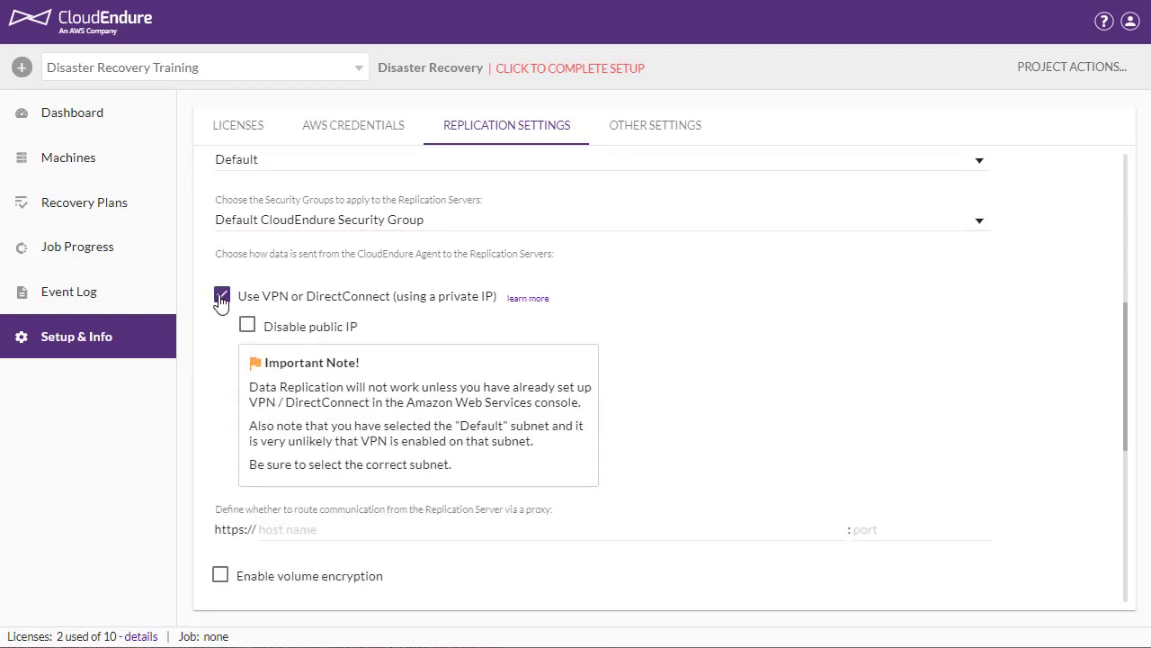
{"action": "left_click", "coordinate": [247, 327]}
{"action": "left_click", "coordinate": [292, 528]}
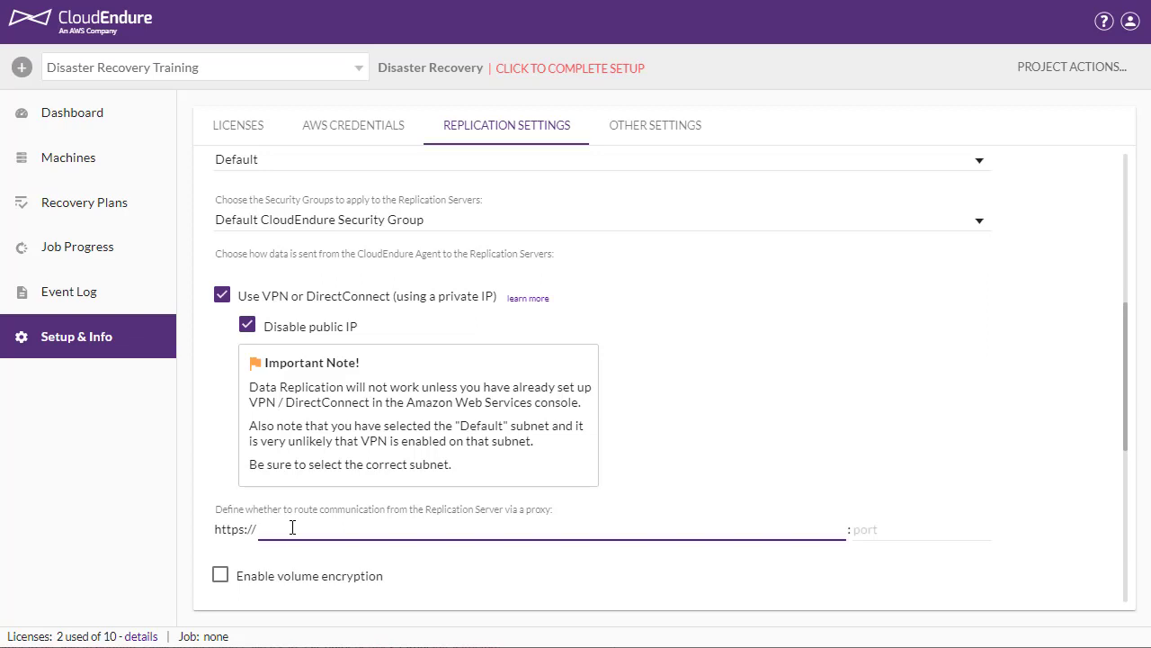
{"action": "left_click", "coordinate": [223, 295]}
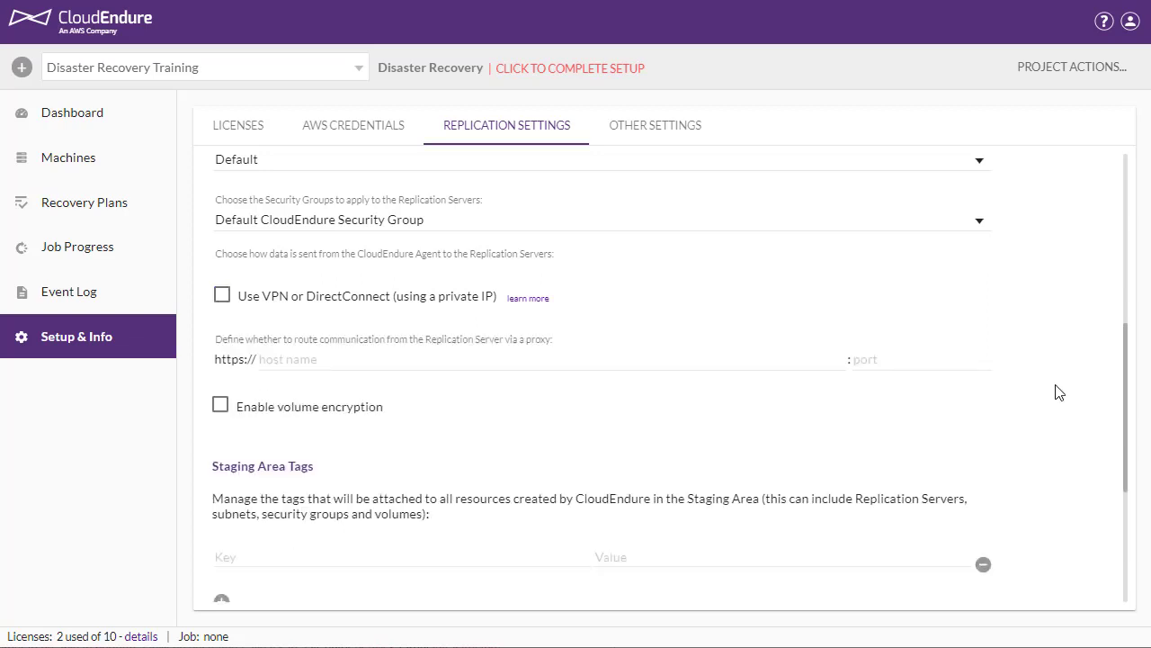
Enable volume encryption for the Replication Servers' volumes with the default volume encryption key
{"action": "scroll", "coordinate": [971, 368], "scroll_direction": "down", "scroll_amount": 3}
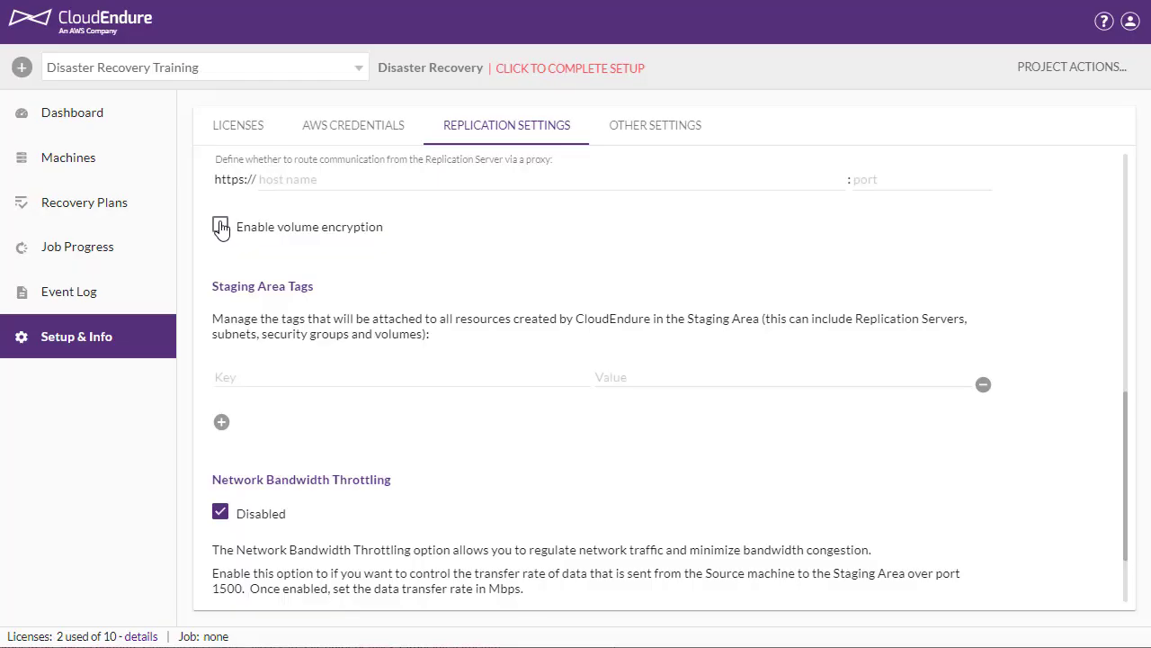
{"action": "left_click", "coordinate": [220, 228]}
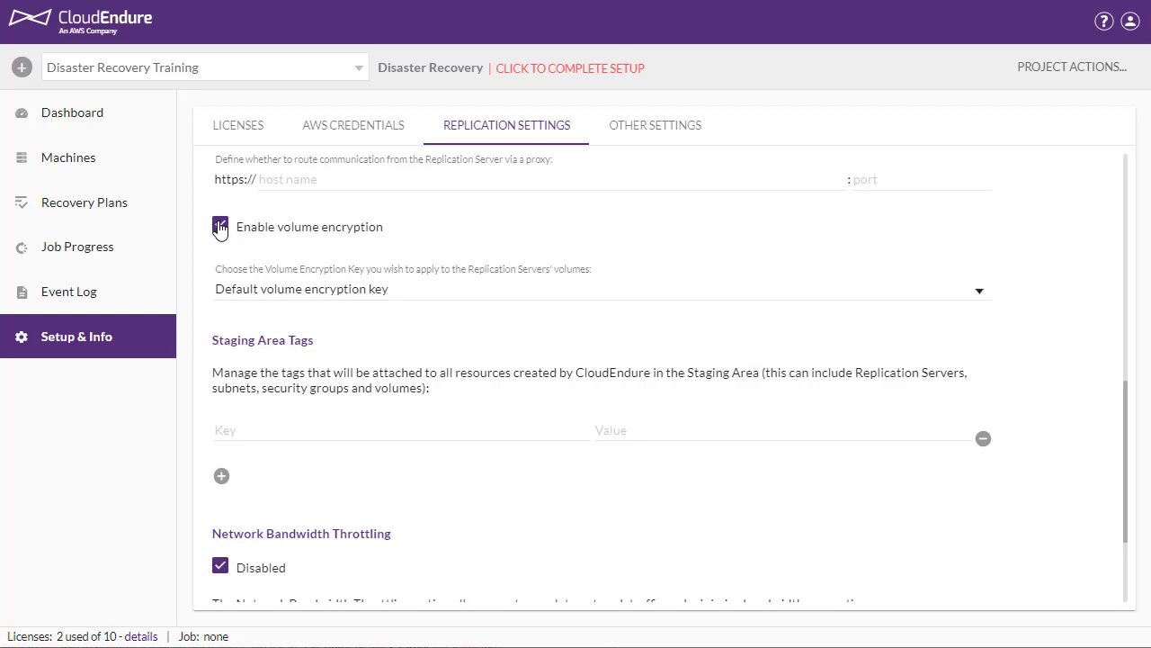
{"action": "left_click", "coordinate": [850, 288]}
{"action": "left_click", "coordinate": [851, 288]}
{"action": "scroll", "coordinate": [984, 301], "scroll_direction": "down", "scroll_amount": 1}
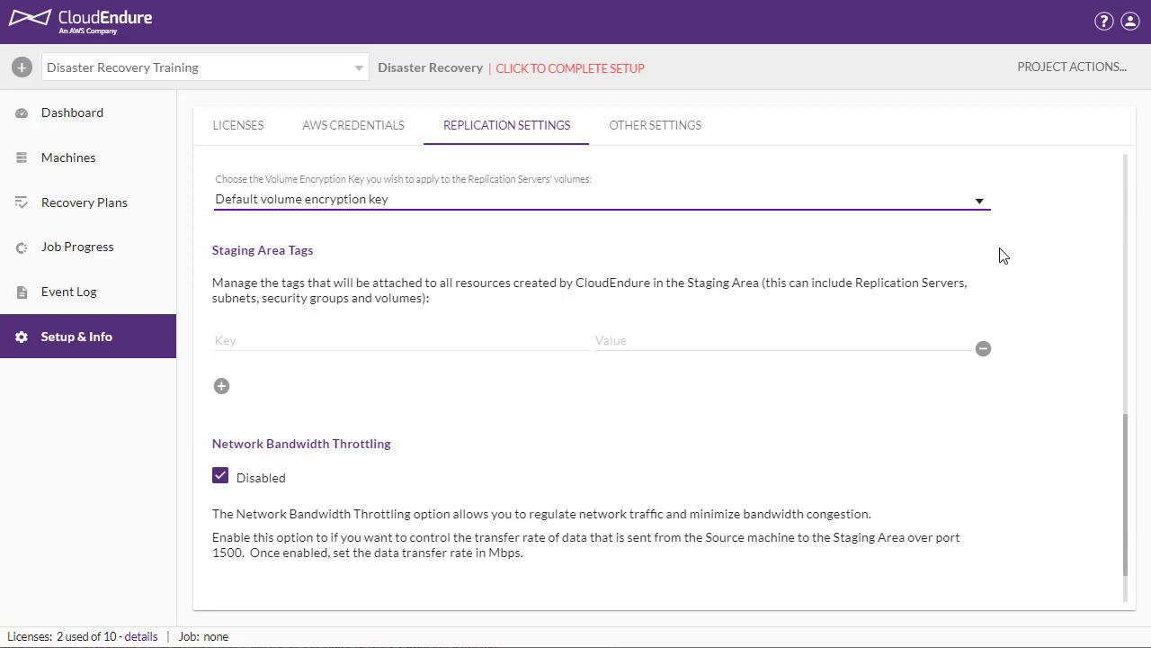
Try network bandwidth throttling with a limit of 1 Mbps, and set the throttling back to disabled
{"action": "scroll", "coordinate": [333, 421], "scroll_direction": "down", "scroll_amount": 1}
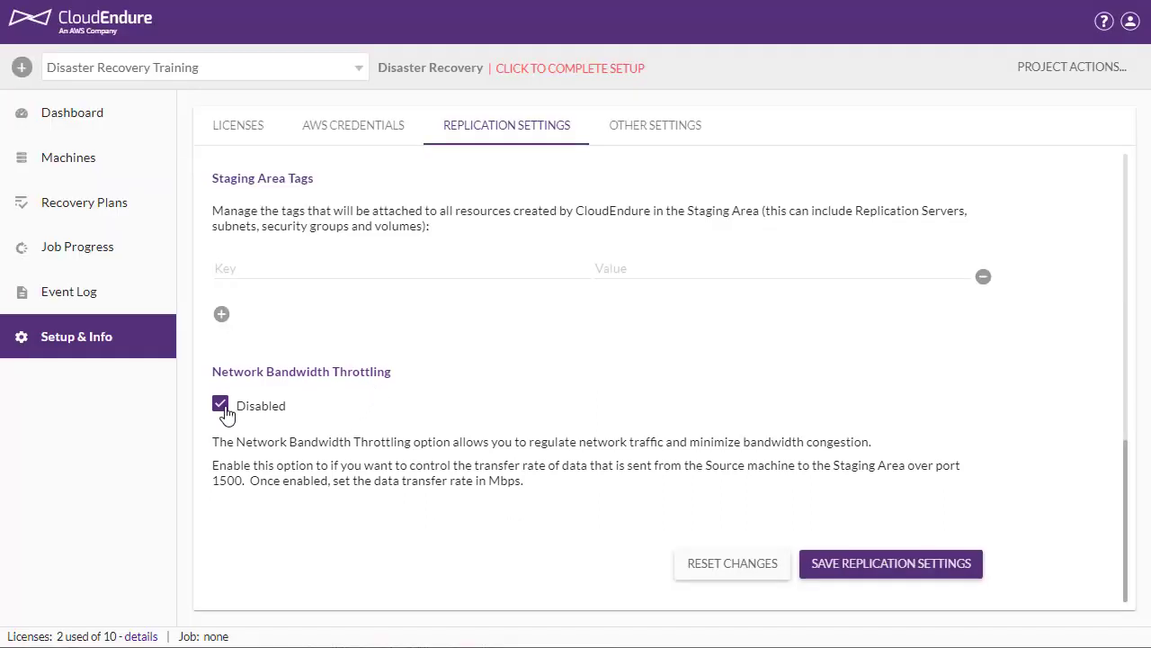
{"action": "left_click", "coordinate": [220, 404]}
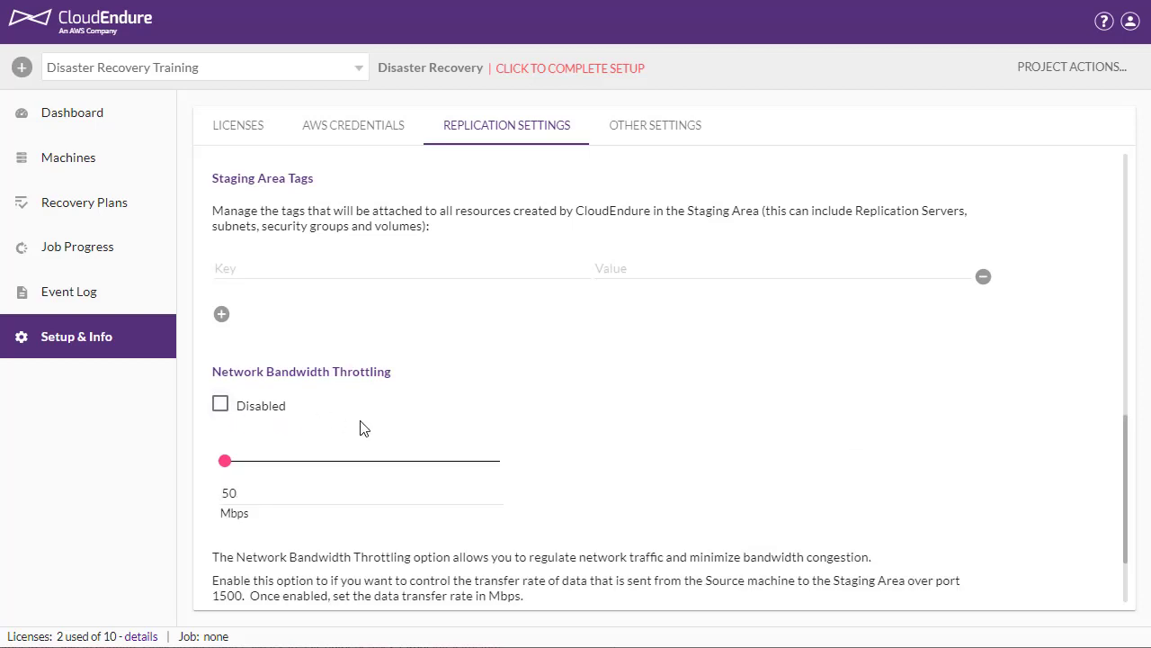
{"action": "mouse_move", "coordinate": [225, 462]}
{"action": "left_mouse_down"}
{"action": "mouse_move", "coordinate": [383, 463]}
{"action": "mouse_move", "coordinate": [221, 462]}
{"action": "left_mouse_up"}
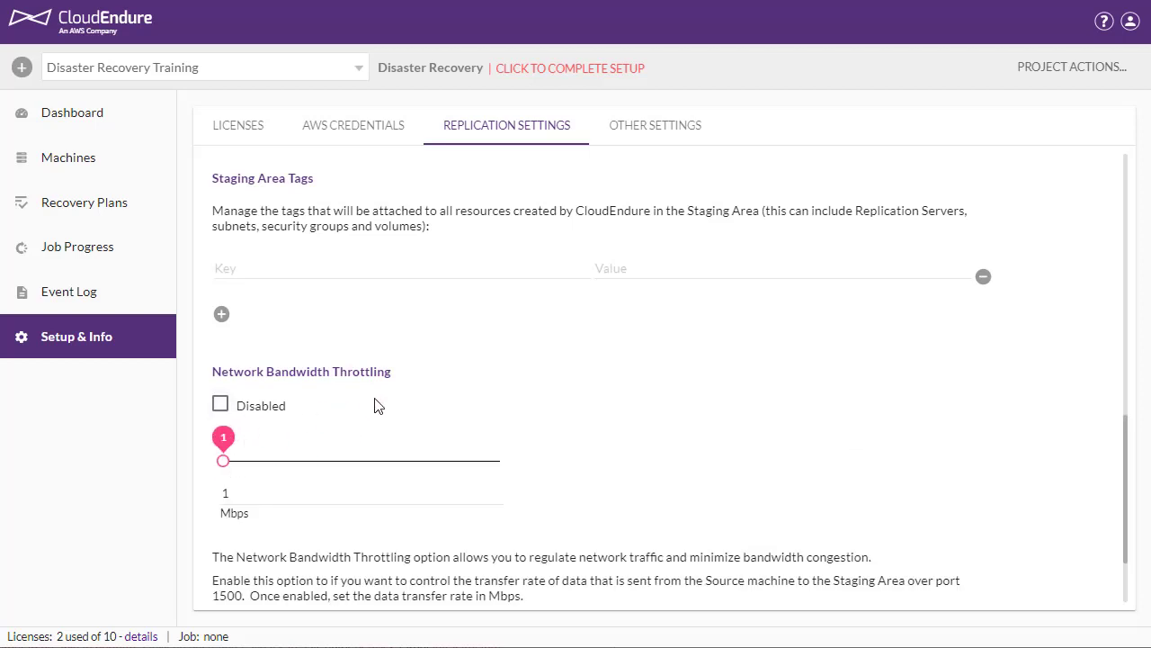
{"action": "left_click", "coordinate": [220, 404]}
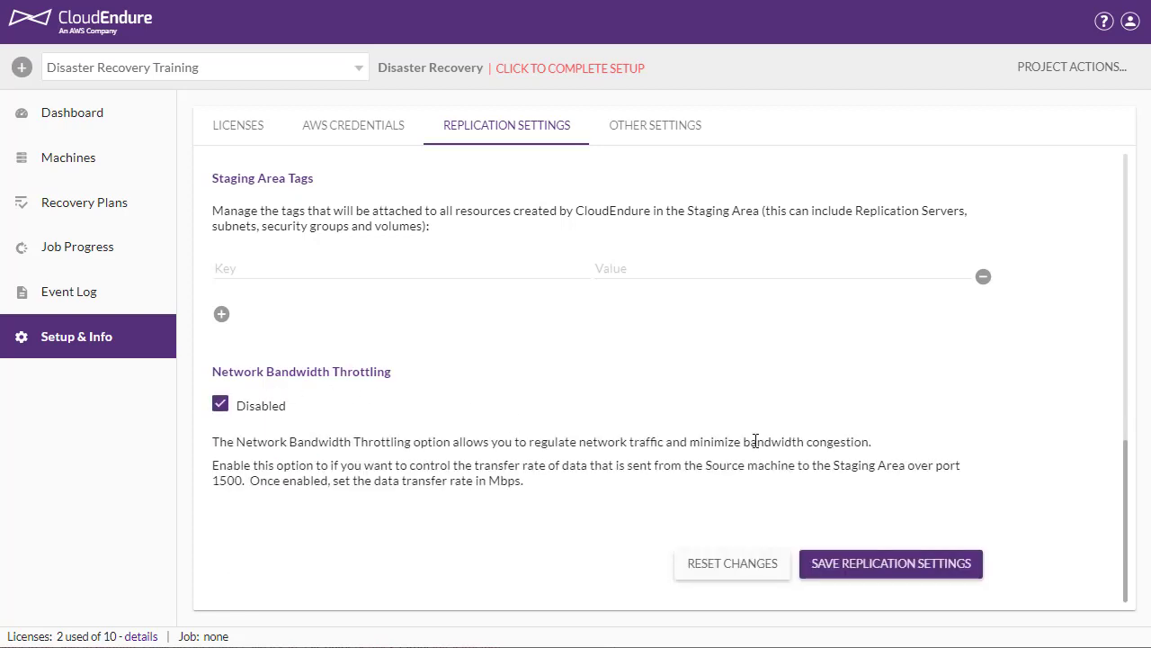